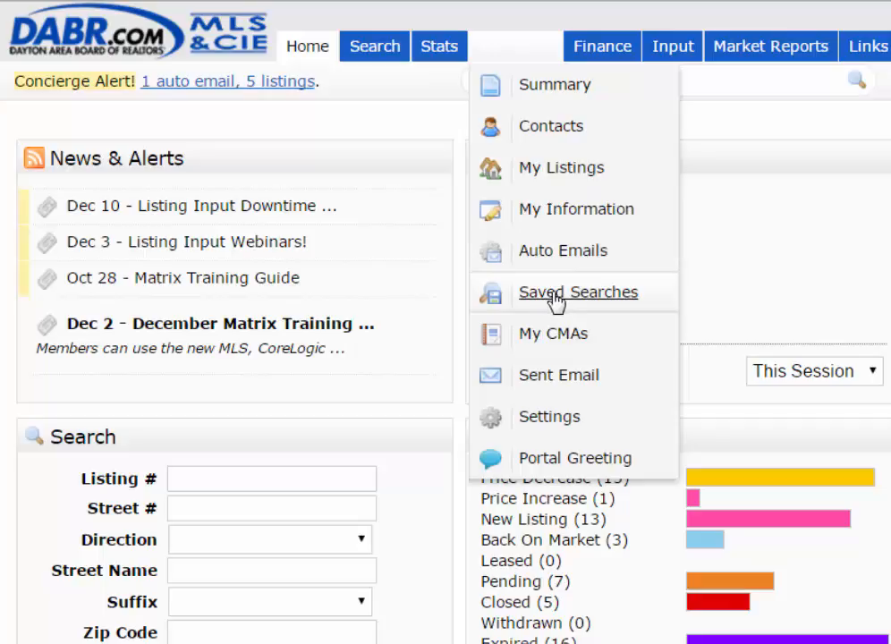
Open the Bellbrook SFR saved search's settings and turn it into an auto email
click(578, 296)
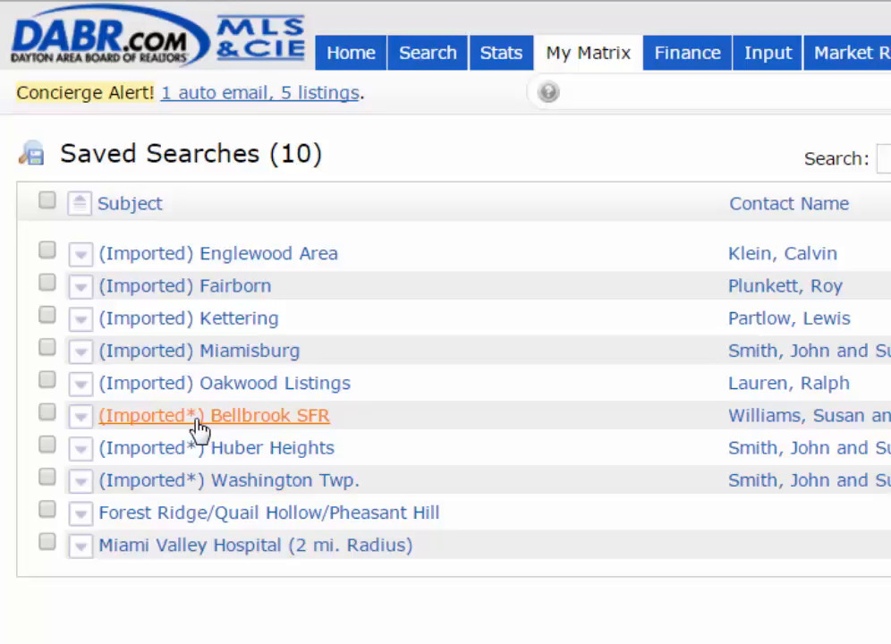
click(196, 420)
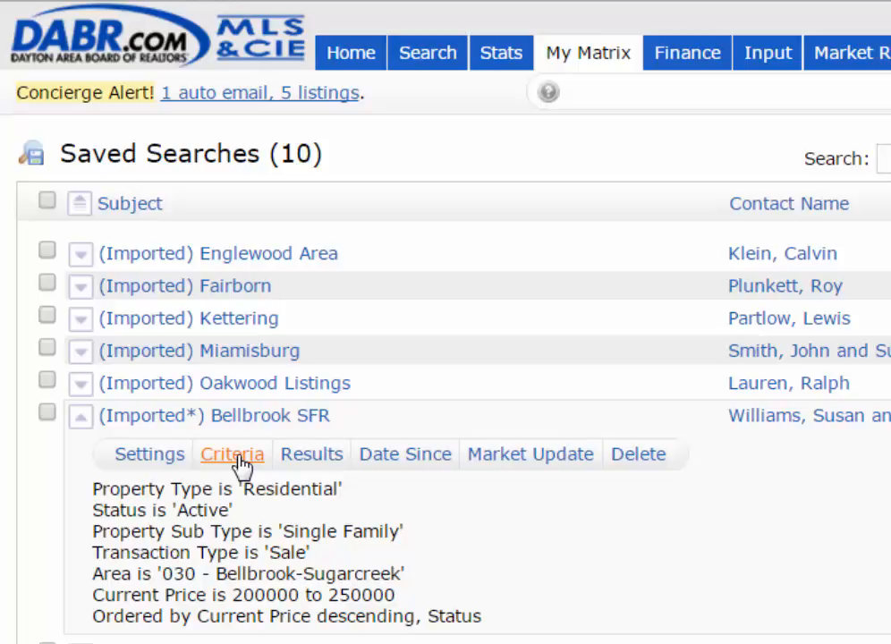
click(144, 460)
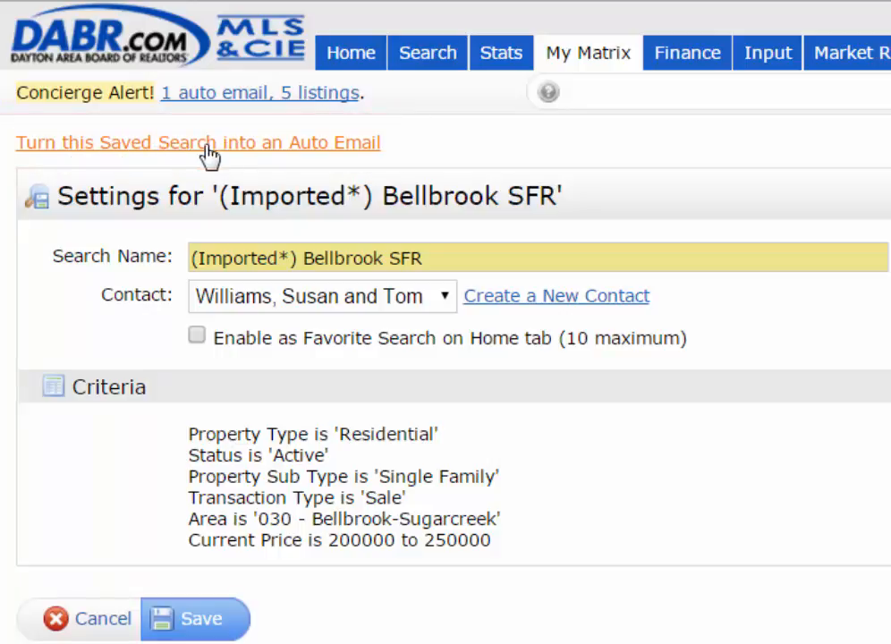
click(299, 151)
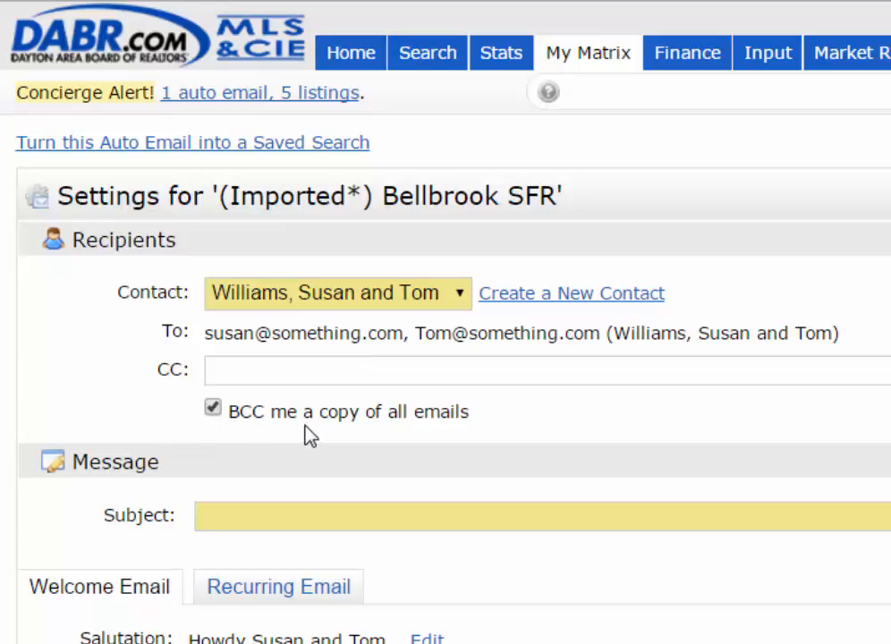
Set the email subject to Bellbrook SFR using the suggestion list
click(278, 518)
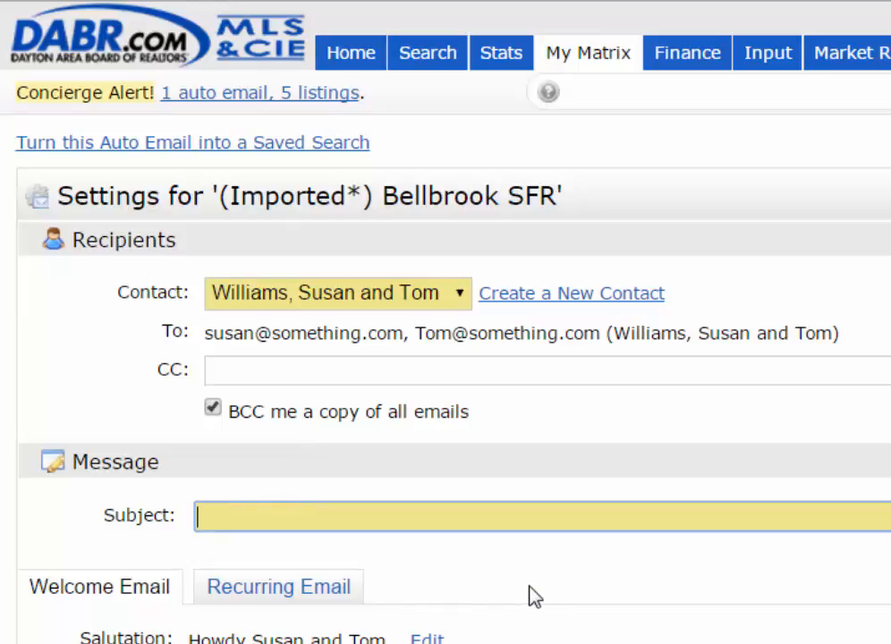
text(Bellbrook SFR)
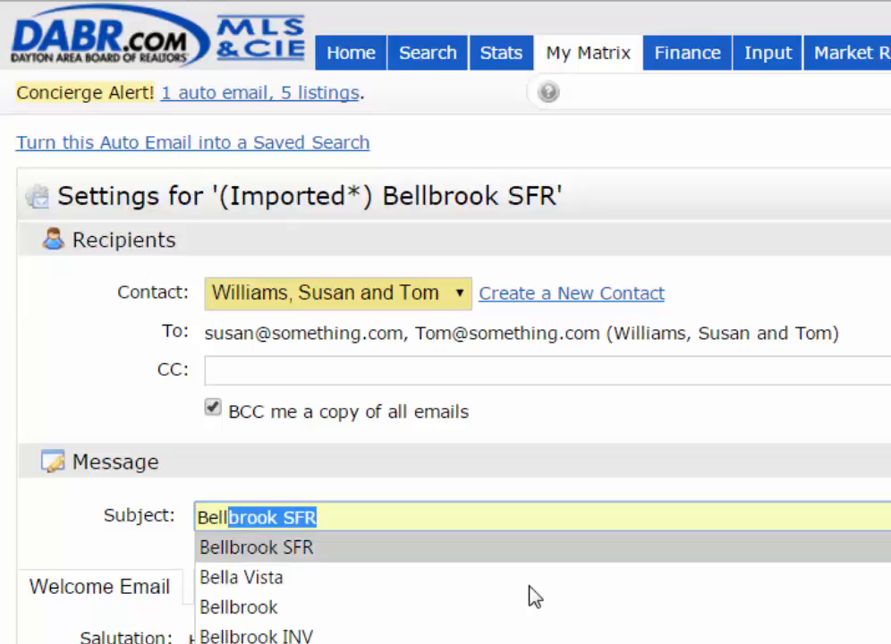
key(Return)
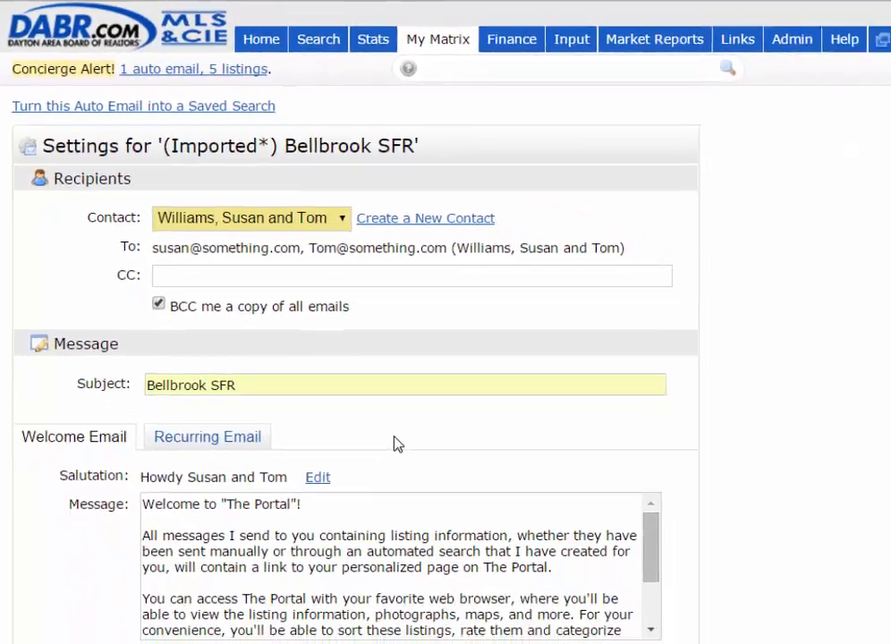
Read through the Welcome Email and Recurring Email message texts
scroll(389, 416, down, 5)
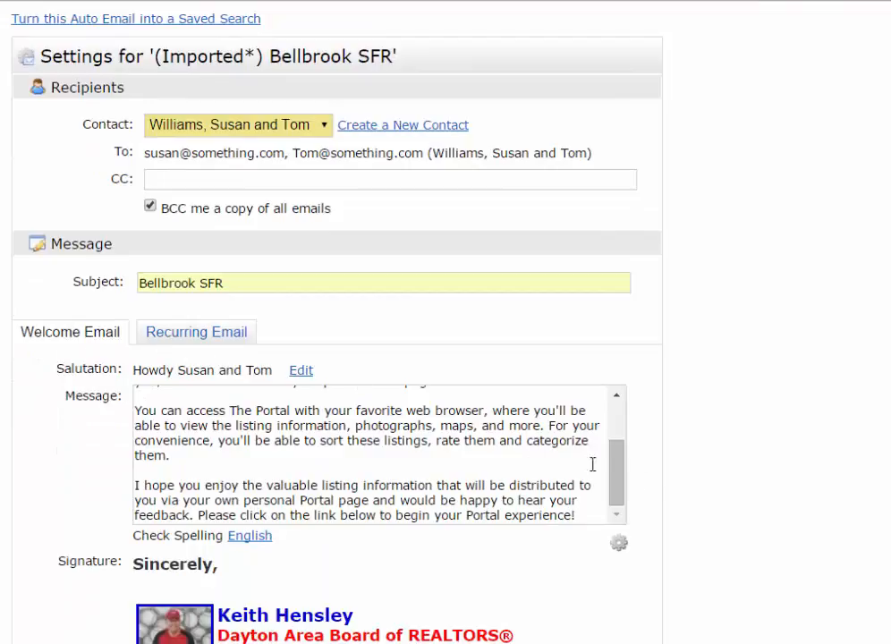
drag(613, 474, 505, 383)
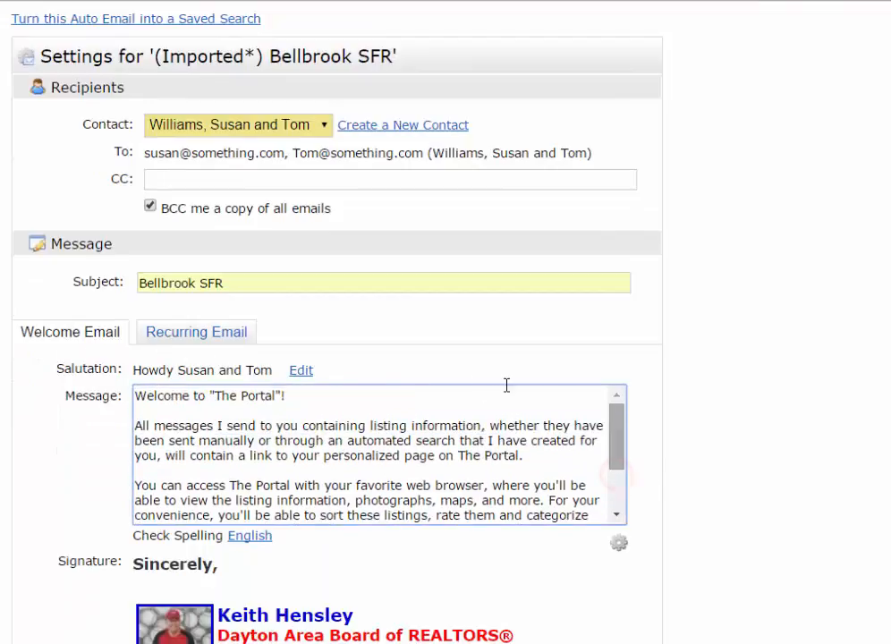
click(201, 338)
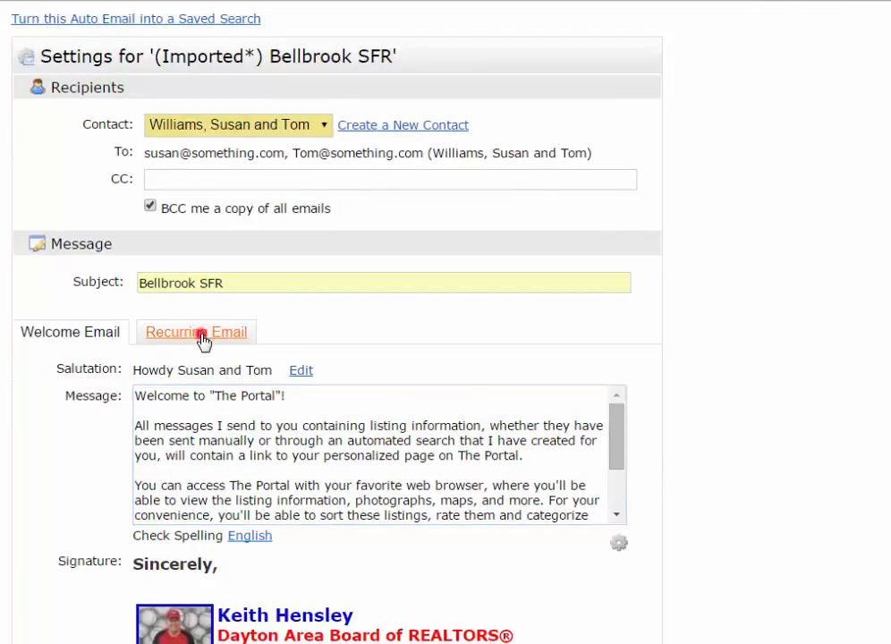
click(79, 334)
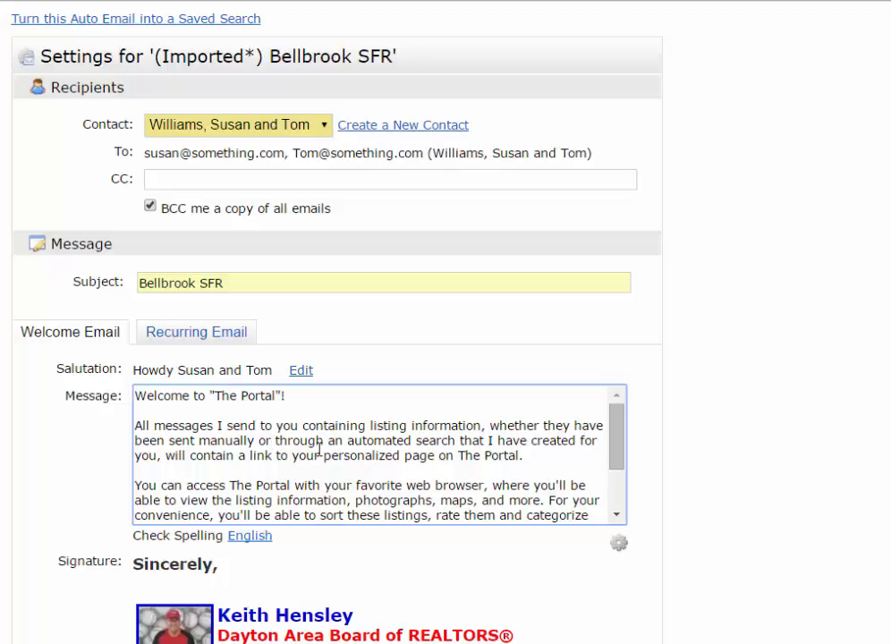
click(617, 515)
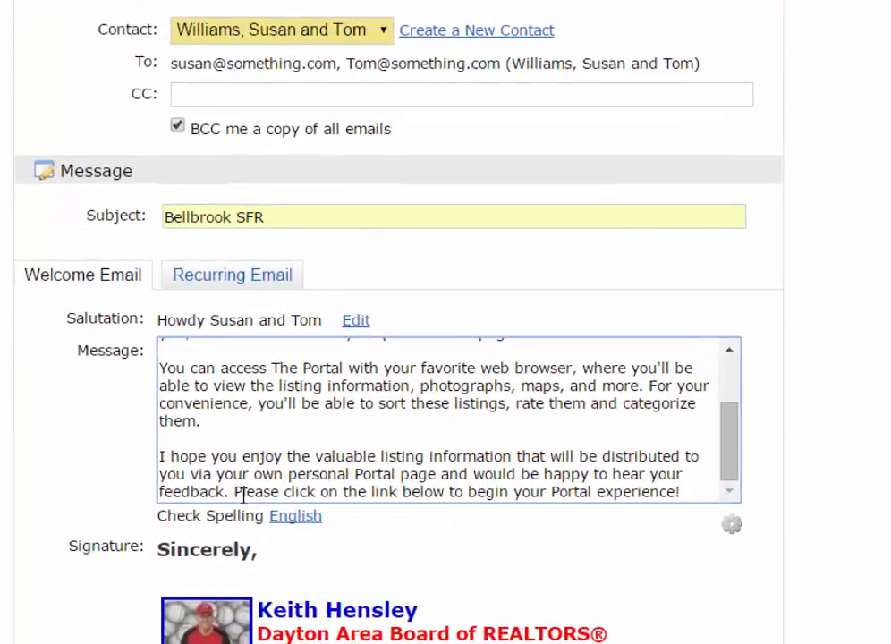
click(199, 516)
drag(274, 467, 803, 469)
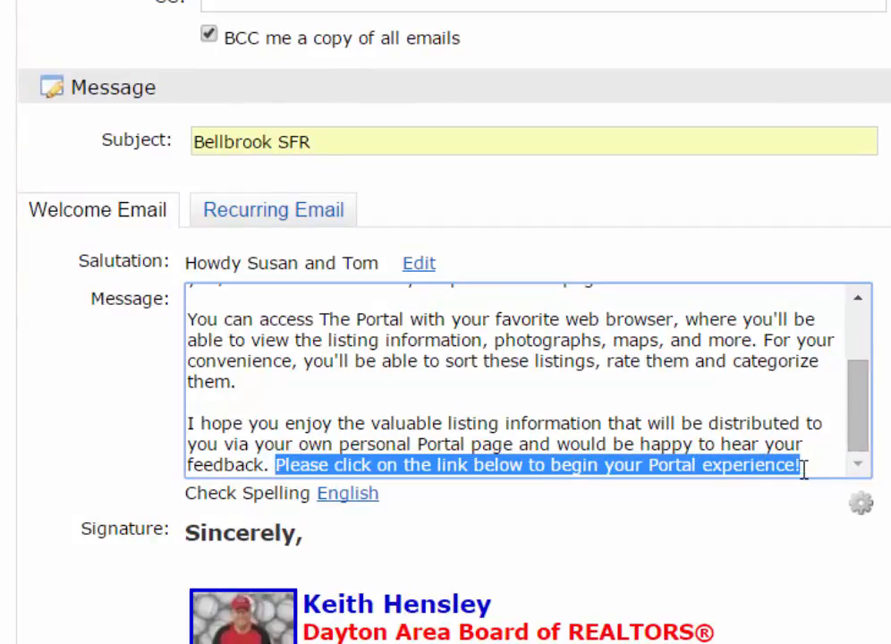
click(787, 498)
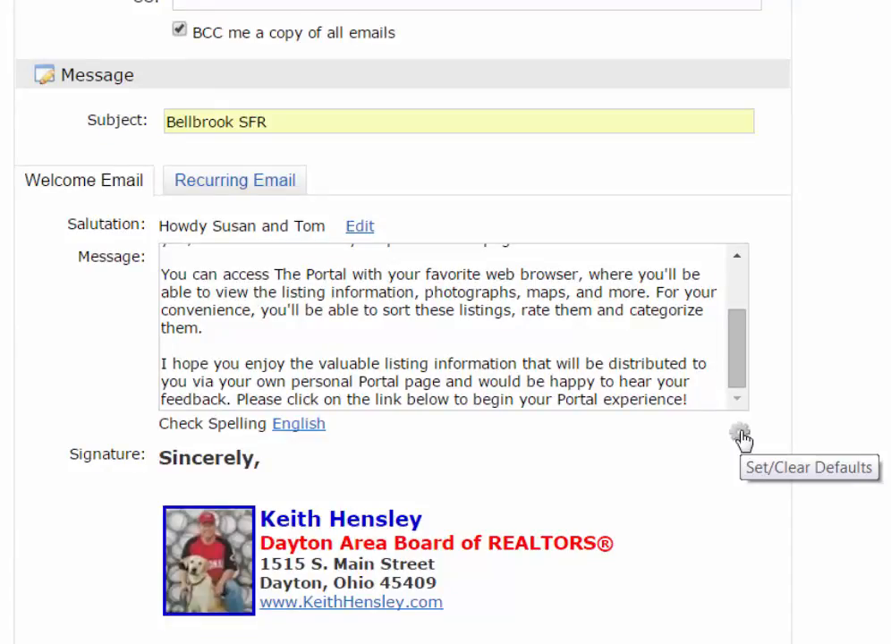
Open the set/clear defaults options for the welcome and recurring messages without choosing one
click(742, 436)
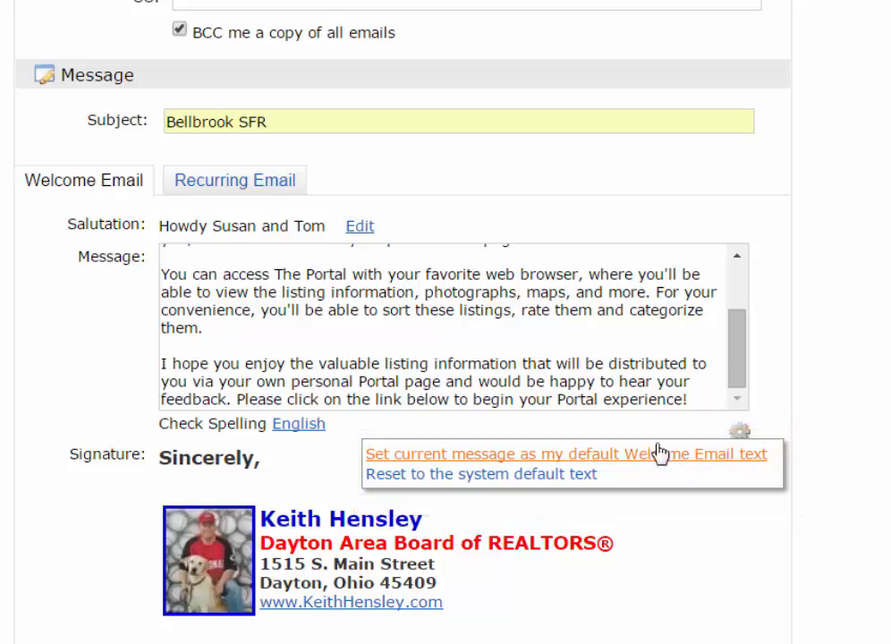
click(221, 183)
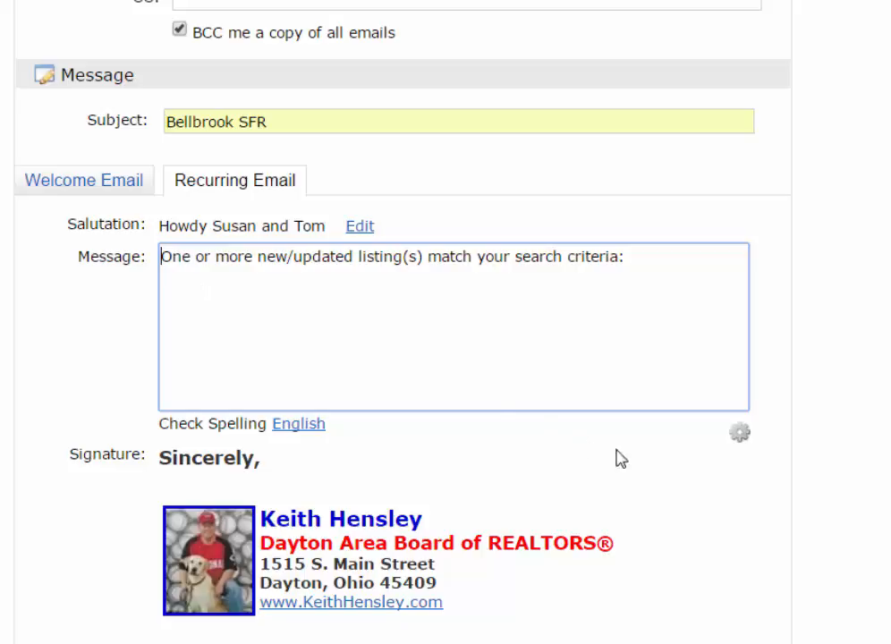
click(741, 439)
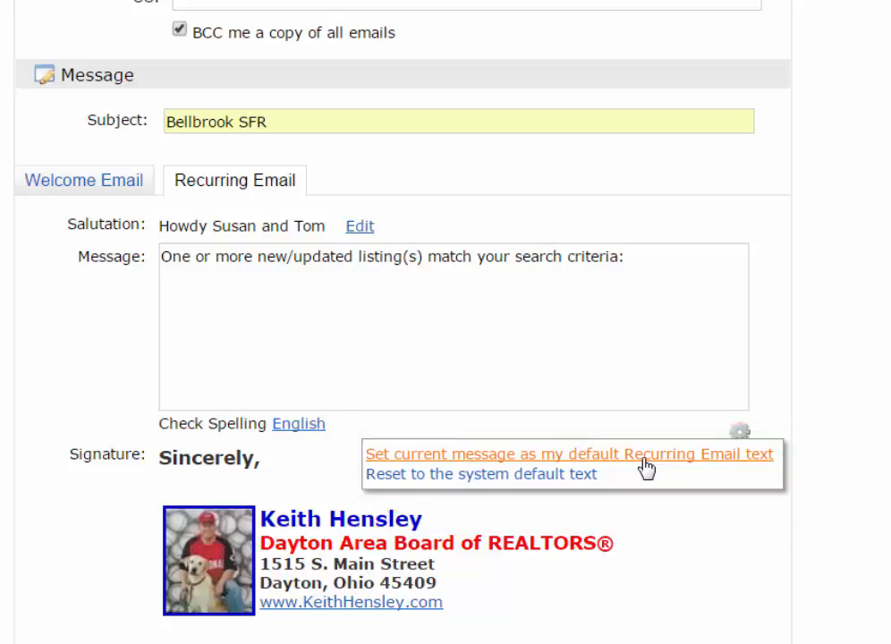
Add all PM slots to the daily schedule and save the auto email
scroll(660, 551, down, 3)
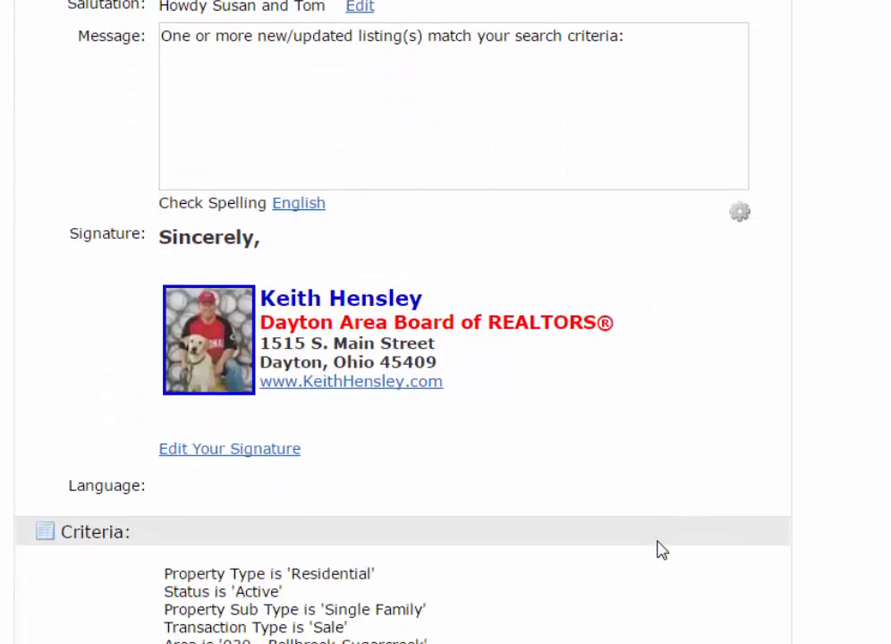
scroll(661, 552, down, 6)
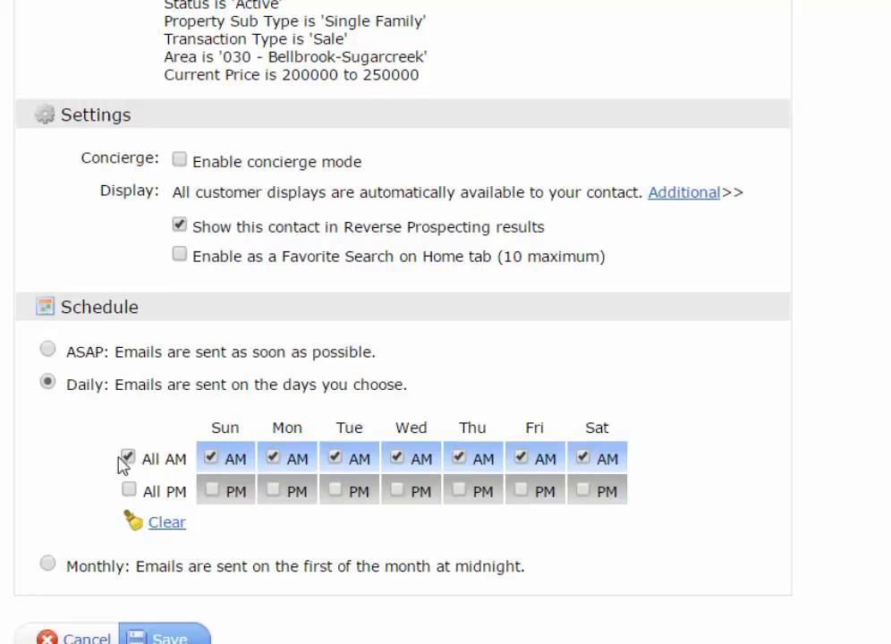
click(130, 490)
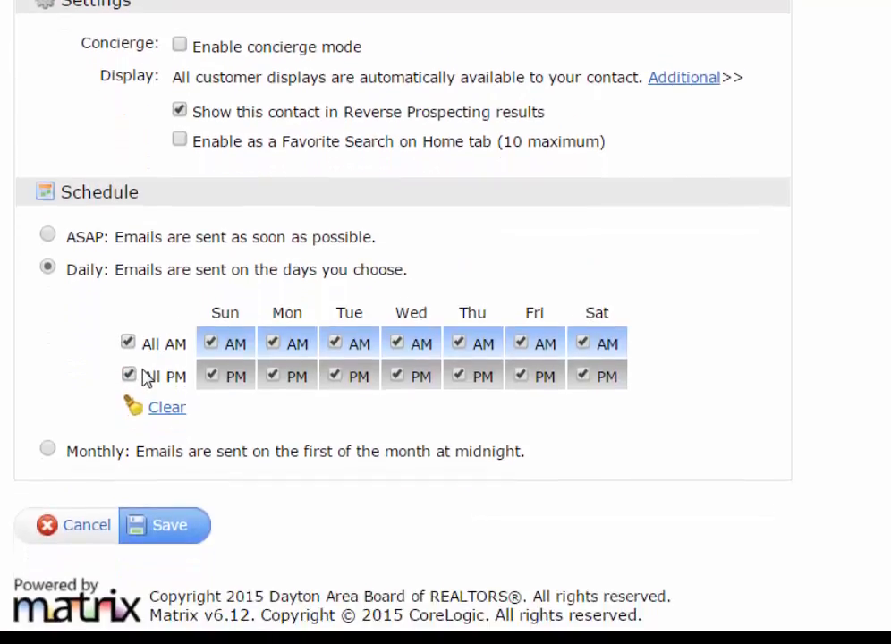
click(172, 530)
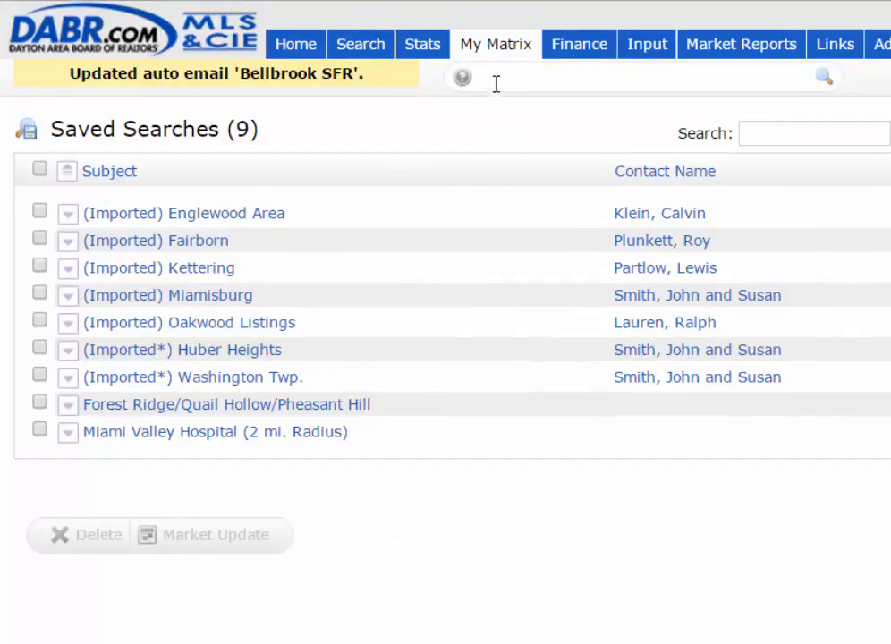
Open the auto emails list and inspect the disabled Belmont area auto email's status and settings
mouse_move(506, 59)
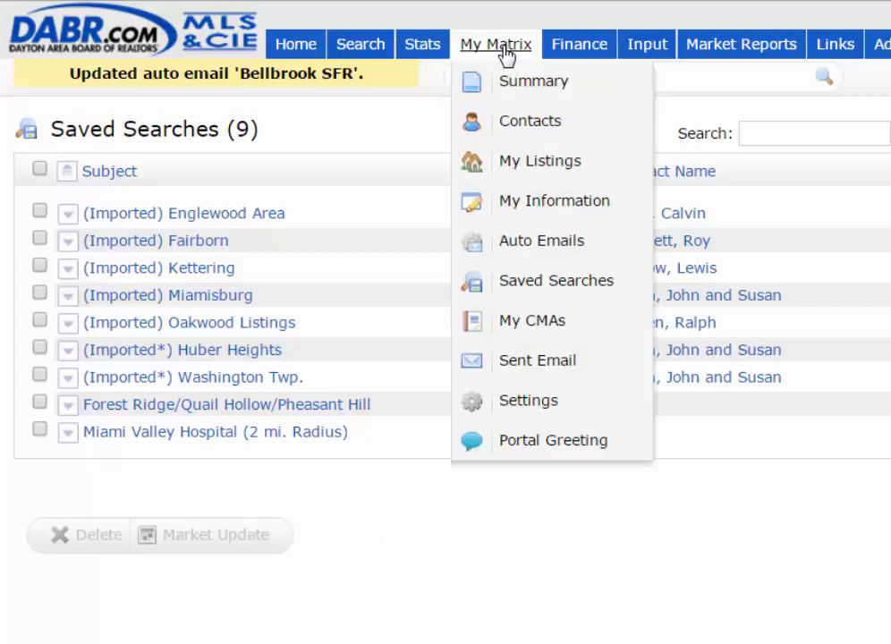
click(523, 244)
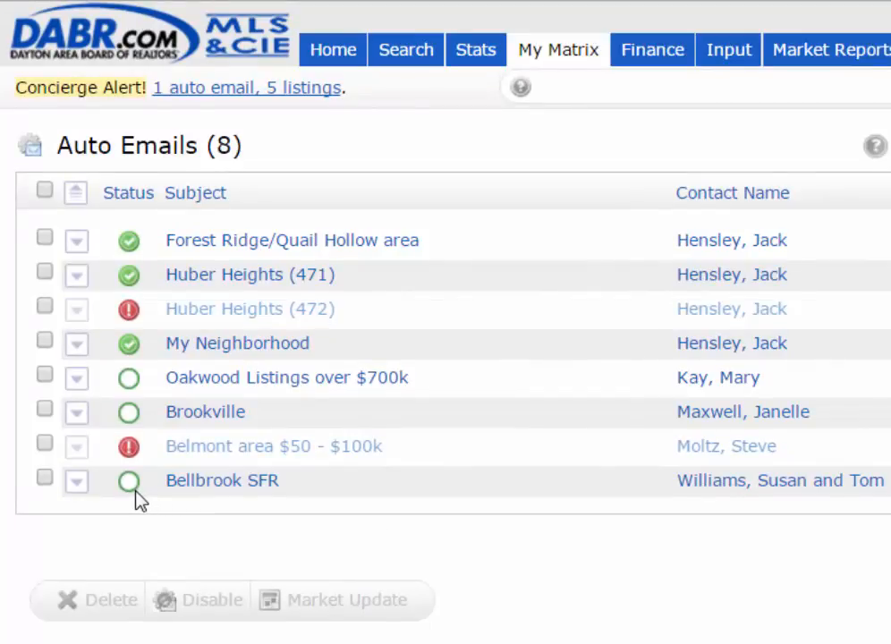
mouse_move(131, 488)
mouse_move(129, 356)
mouse_move(134, 454)
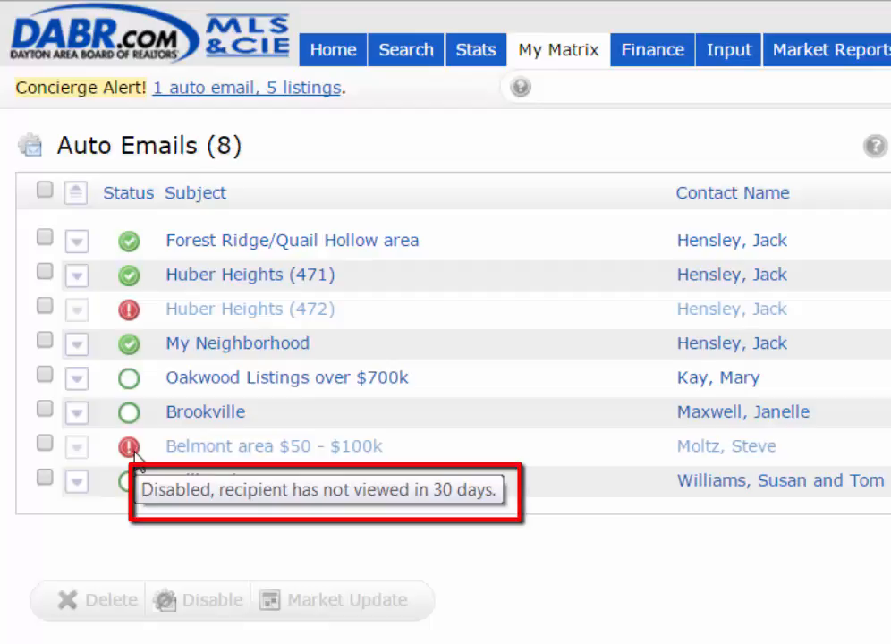
click(184, 452)
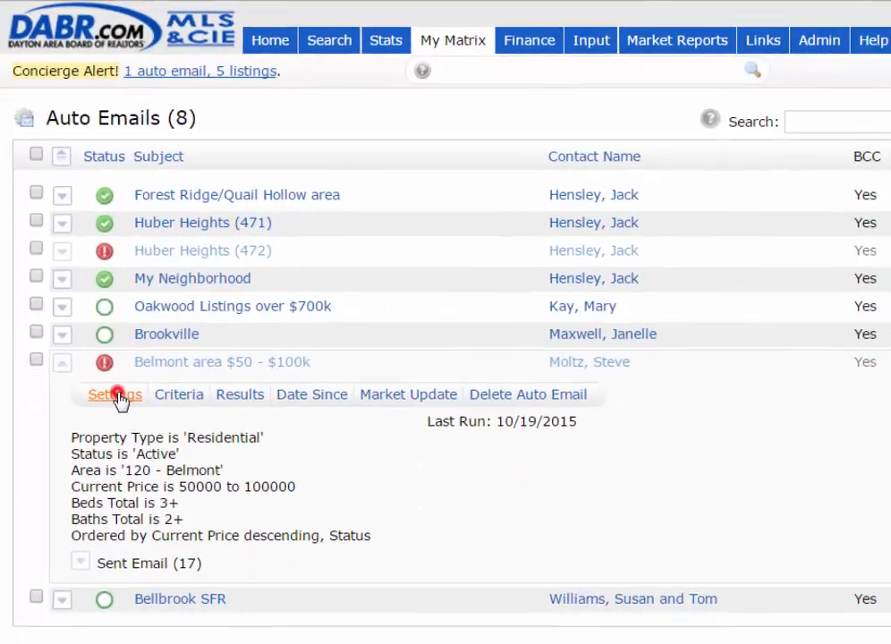
click(141, 487)
scroll(305, 541, down, 8)
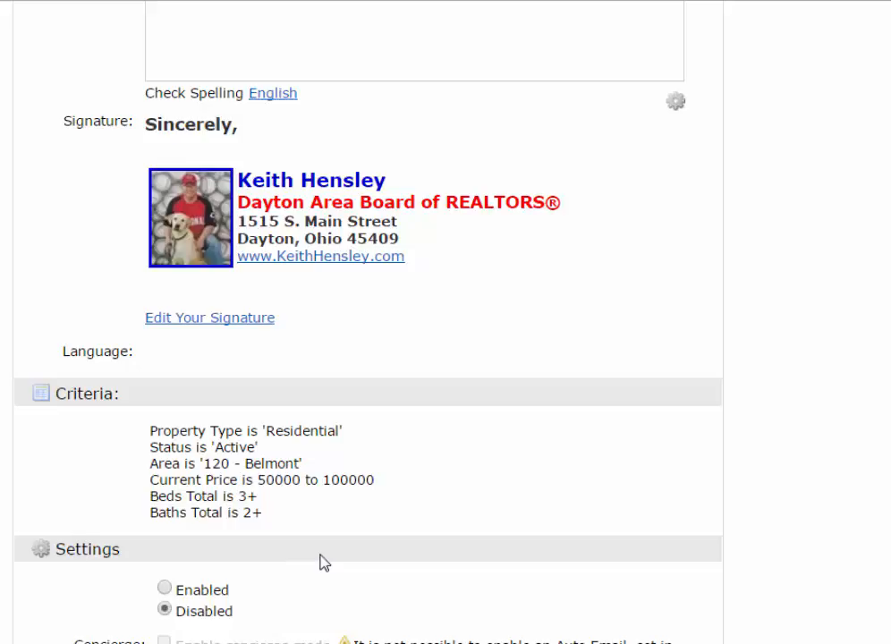
scroll(323, 562, down, 2)
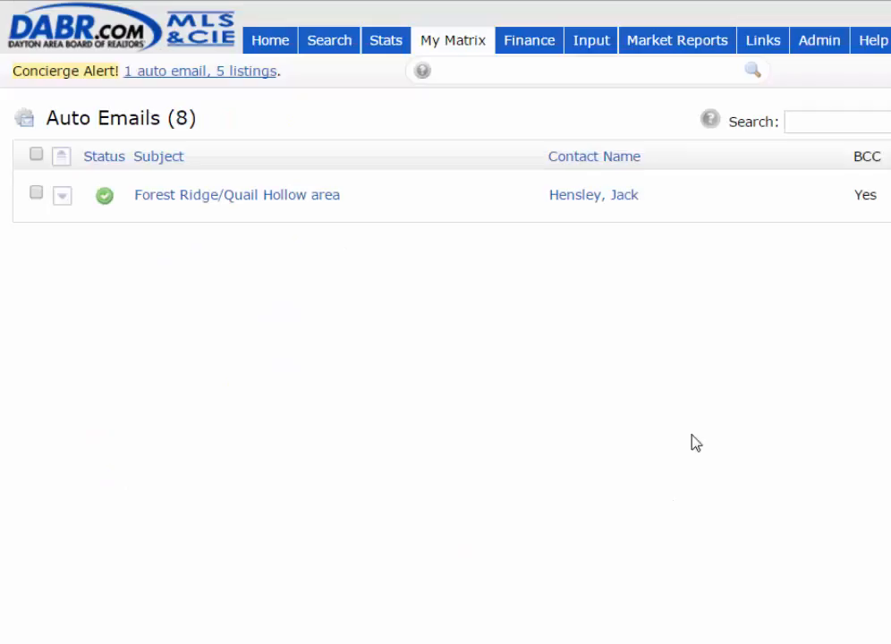
click(279, 364)
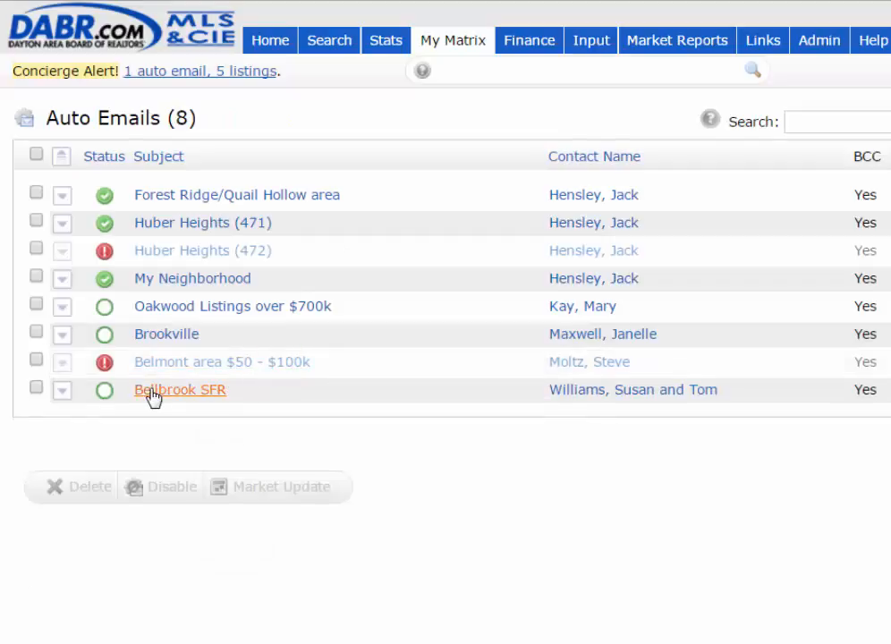
Disable the Brookville auto email and confirm
click(37, 333)
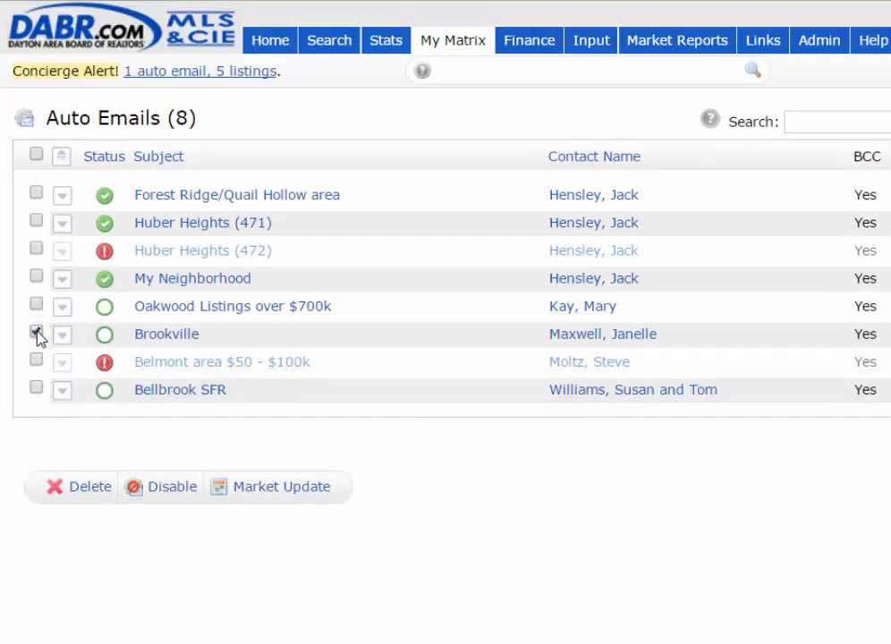
click(167, 488)
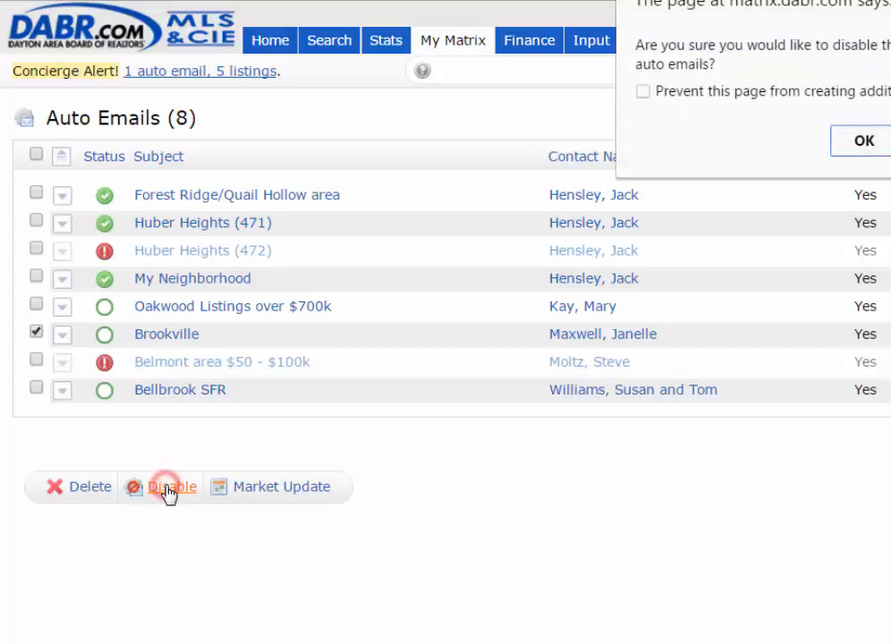
click(864, 140)
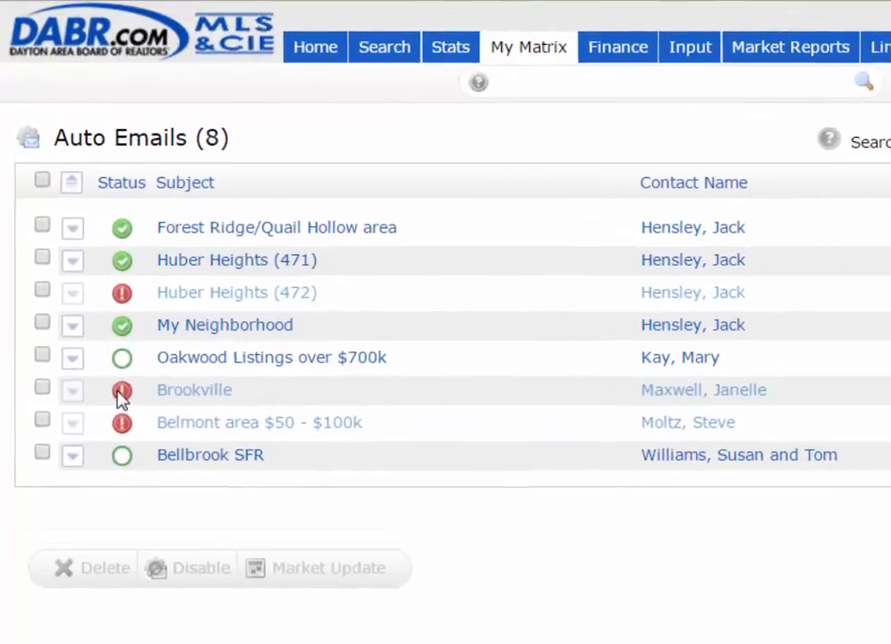
Open the settings of the Bellbrook SFR auto email
mouse_move(102, 337)
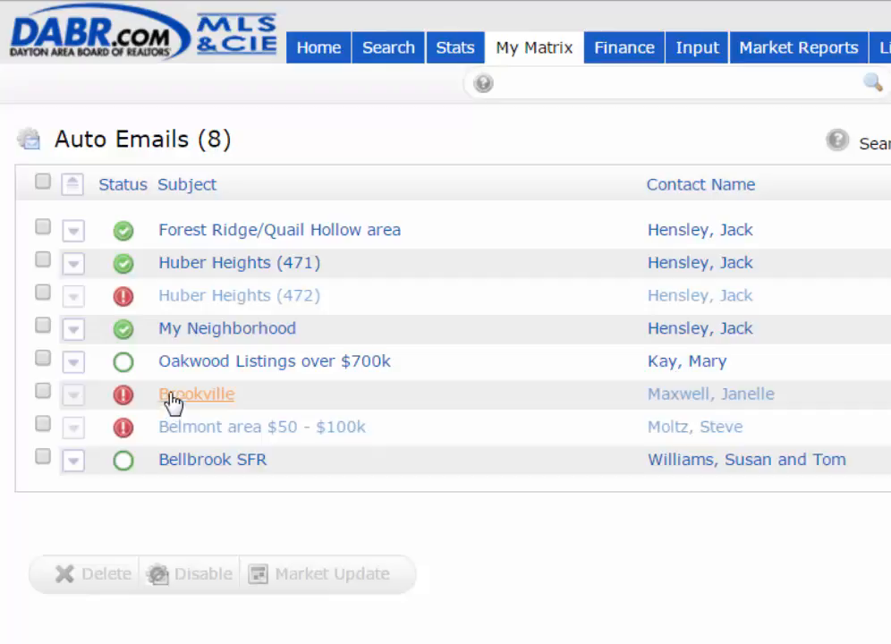
click(43, 394)
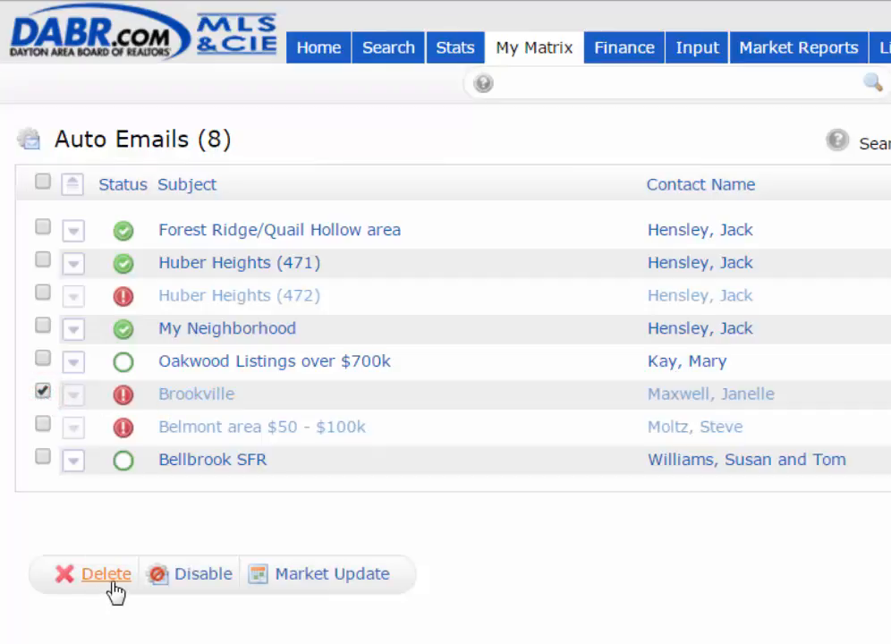
click(206, 470)
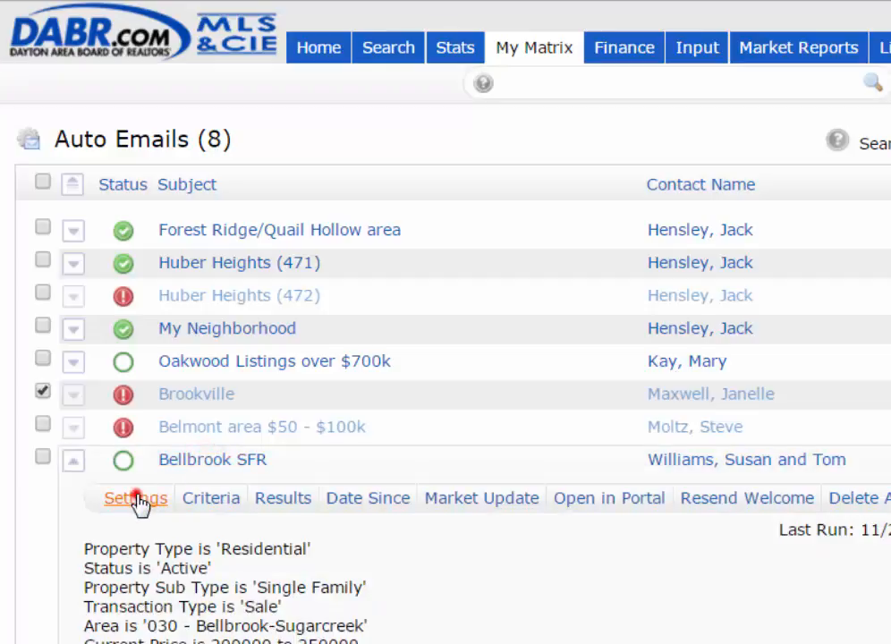
click(139, 498)
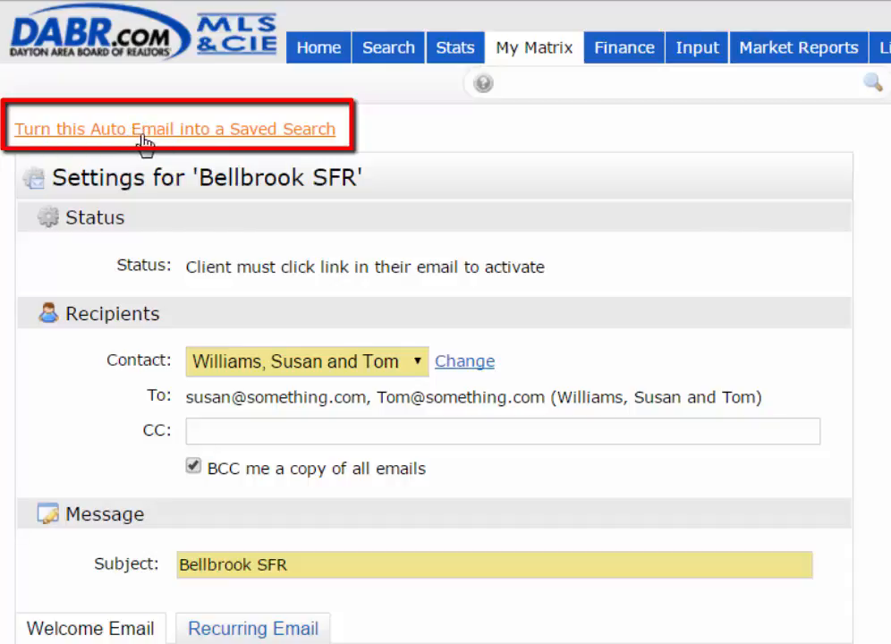
Turn the Bellbrook SFR auto email into a saved search named Bellbrook SFR and save it
click(247, 136)
click(263, 237)
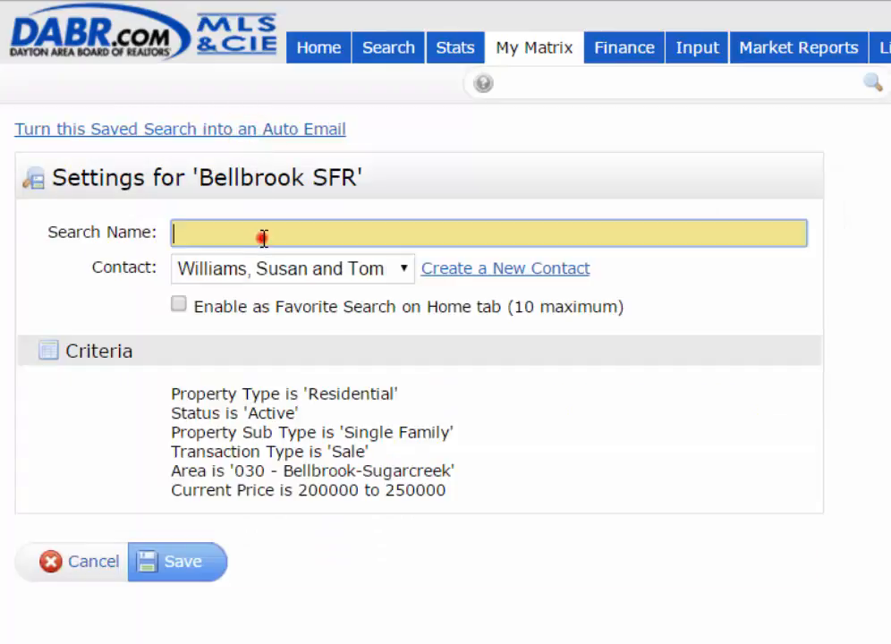
text(Bel)
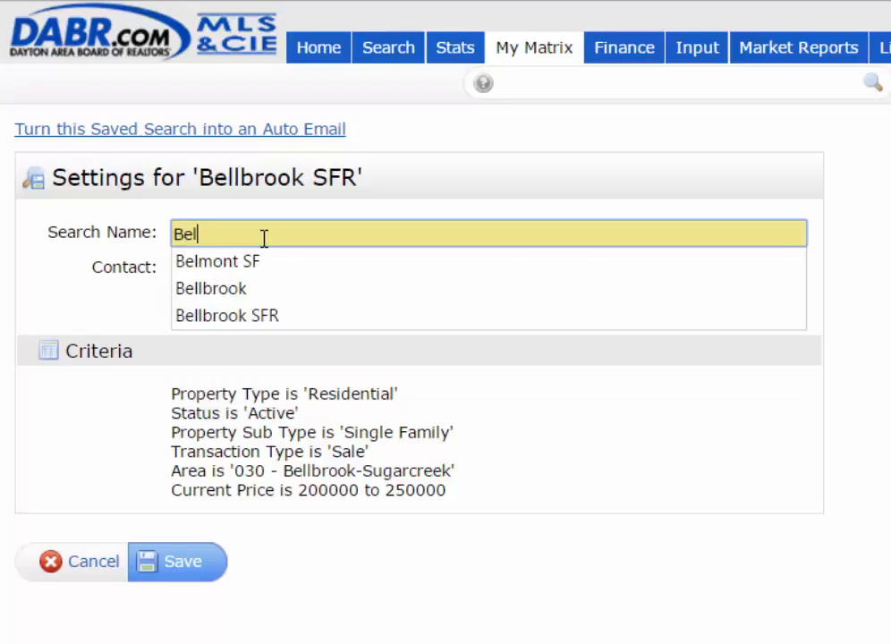
text(l)
key(Down)
key(Down)
key(Return)
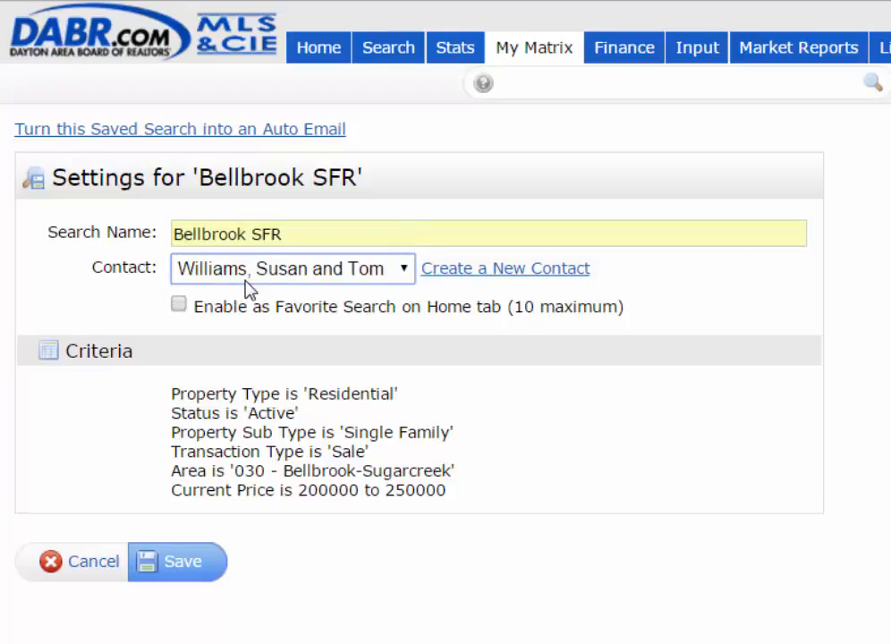
click(181, 562)
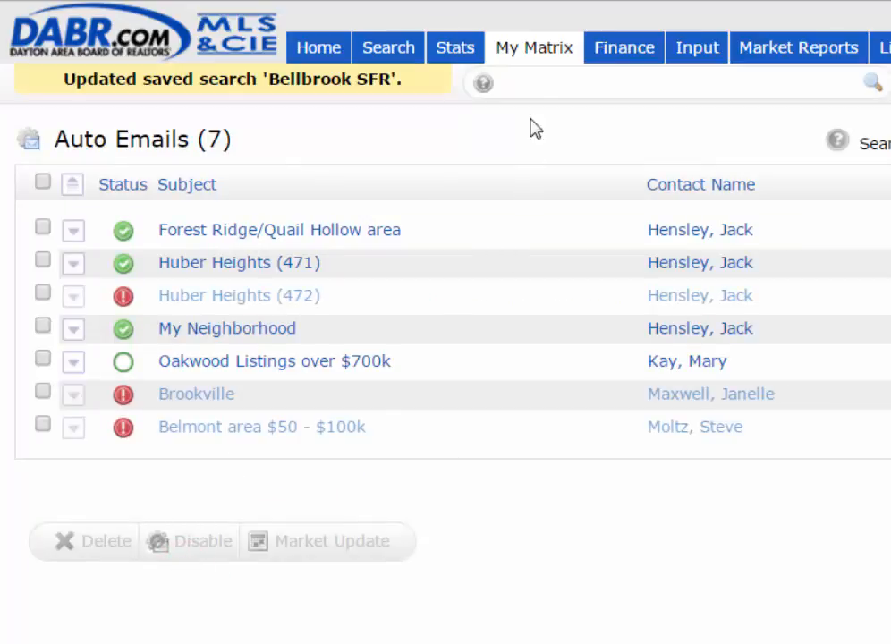
Open the saved searches list
mouse_move(543, 65)
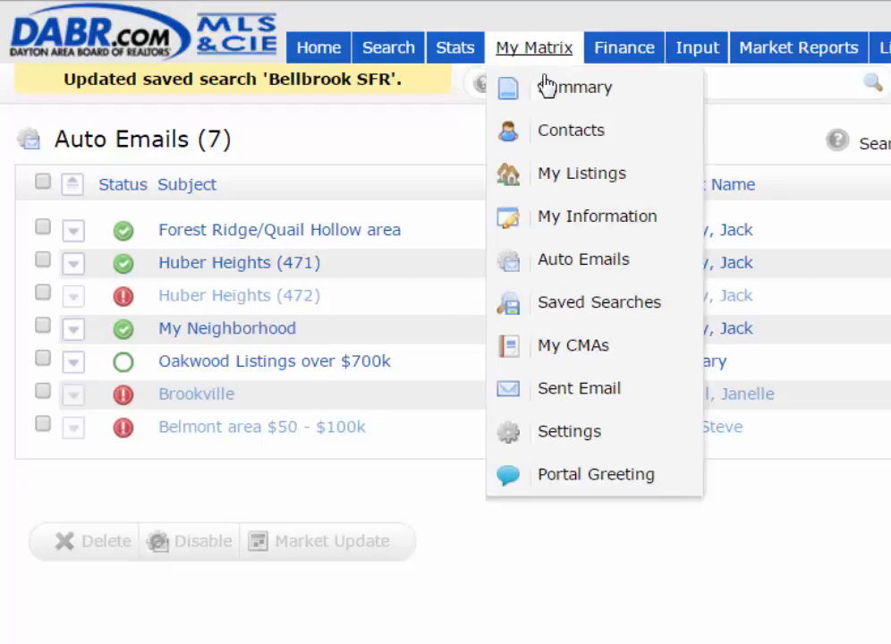
click(560, 304)
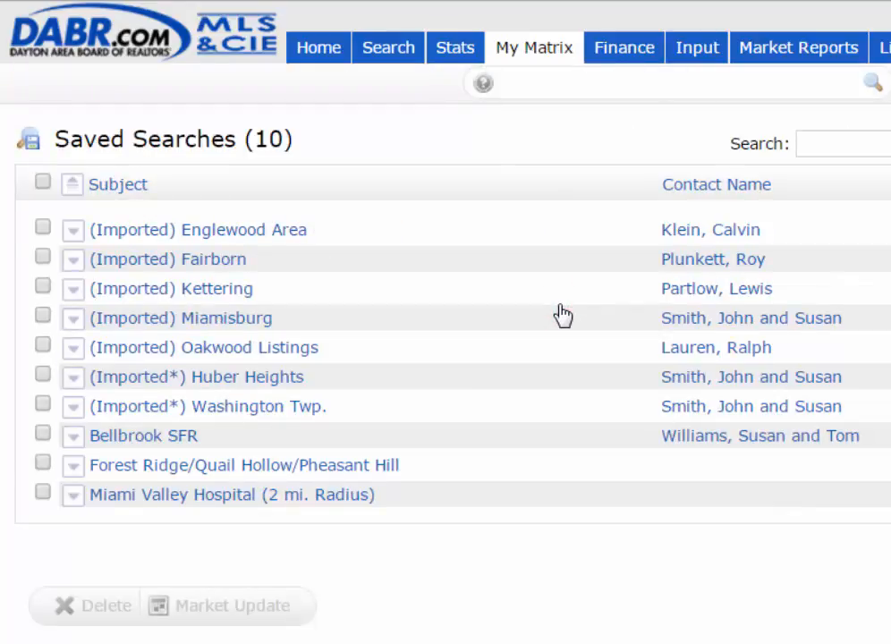